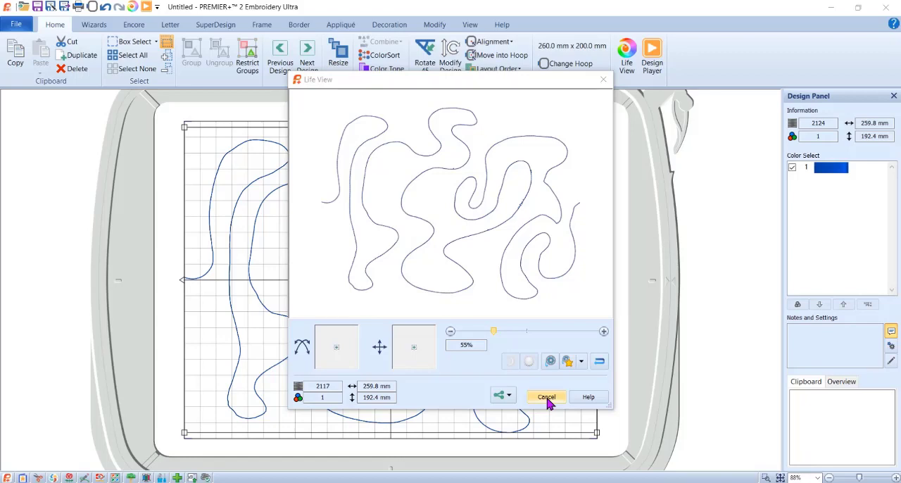
Close the Life View preview of the stitched line and switch to PREMIER+ 2 Create.
left_click(547, 398)
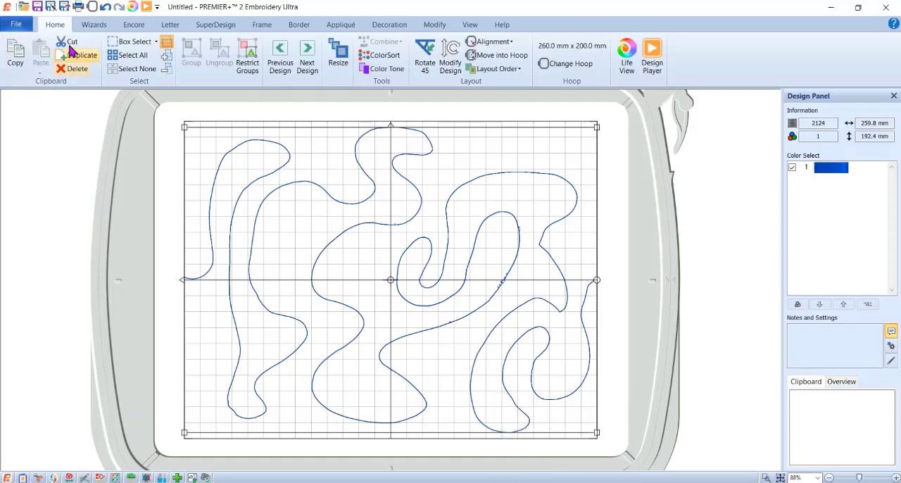
left_click(93, 25)
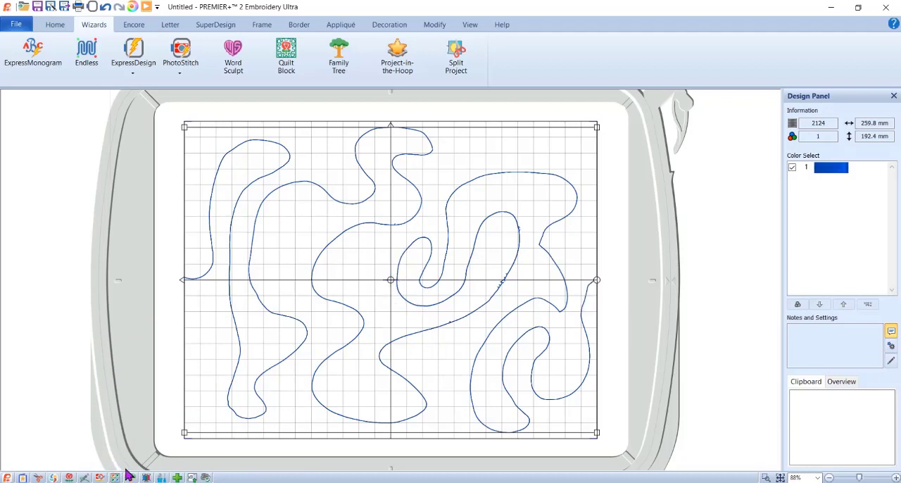
left_click(68, 478)
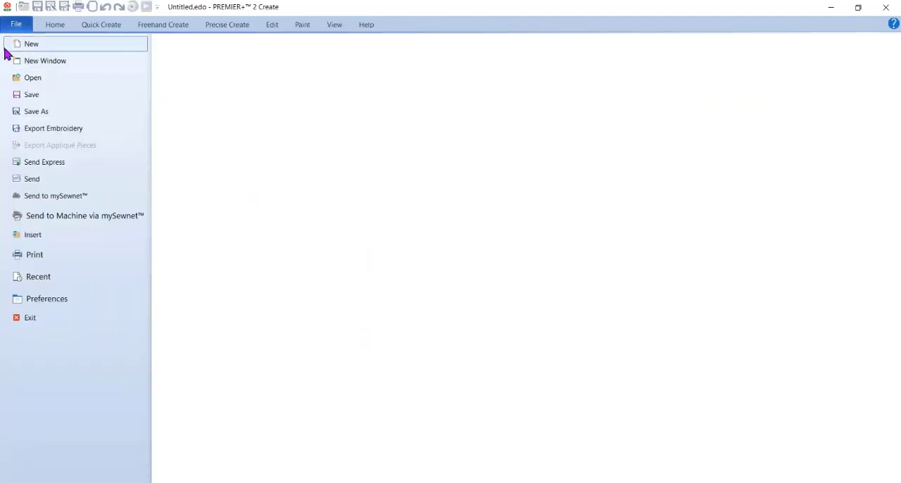
Start a new design with the ExpressDesign Wizard option to load a picture into the Paint Window.
left_click(25, 47)
left_click(452, 272)
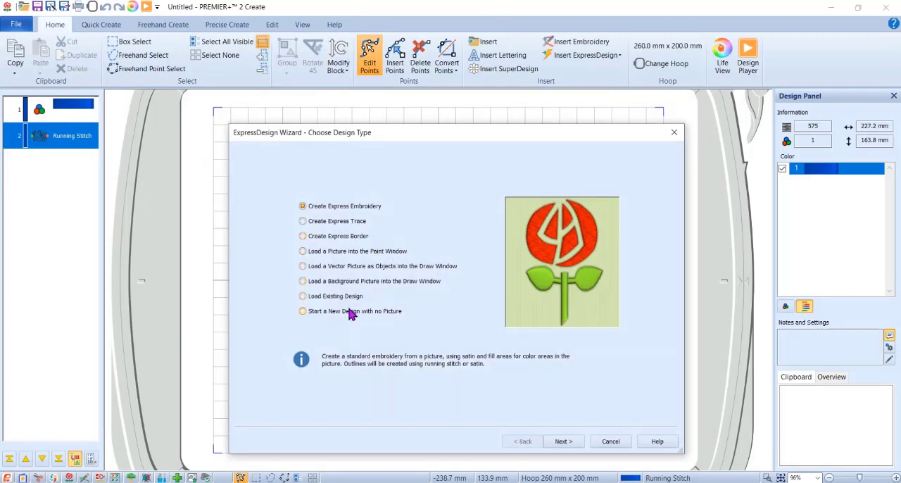
left_click(354, 255)
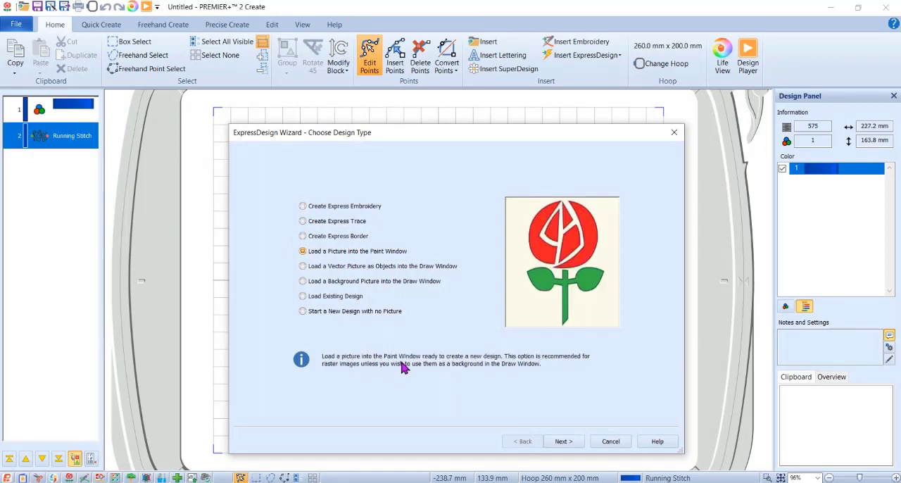
left_click(562, 442)
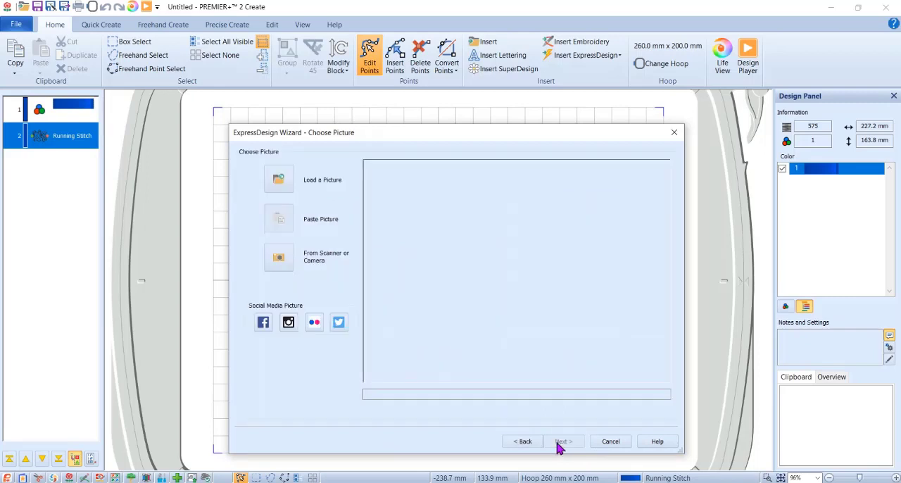
Preview and scan the hand-drawn quilting line from the HP OfficeJet Pro flatbed as a color picture and accept it in the wizard.
left_click(279, 266)
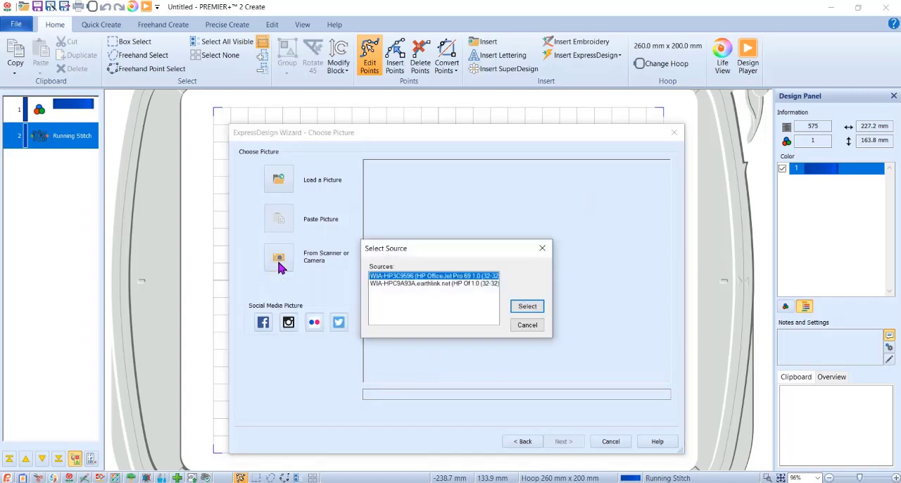
left_click(541, 309)
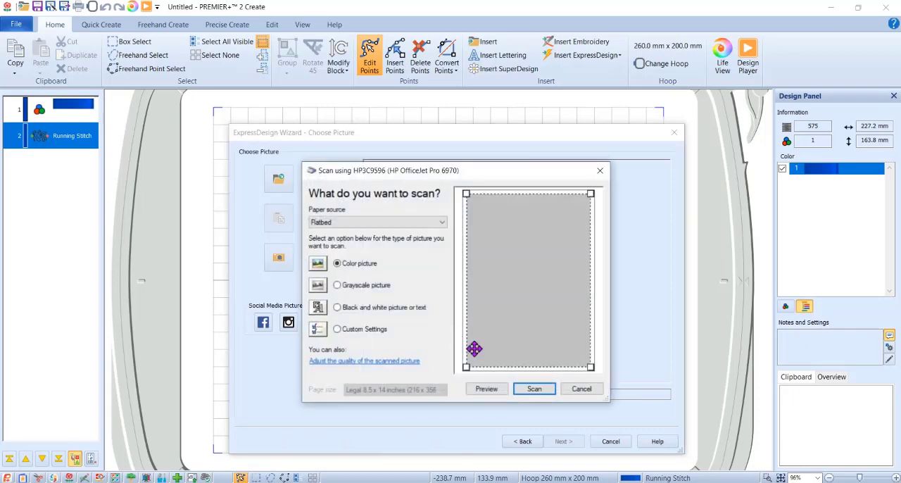
left_click(486, 389)
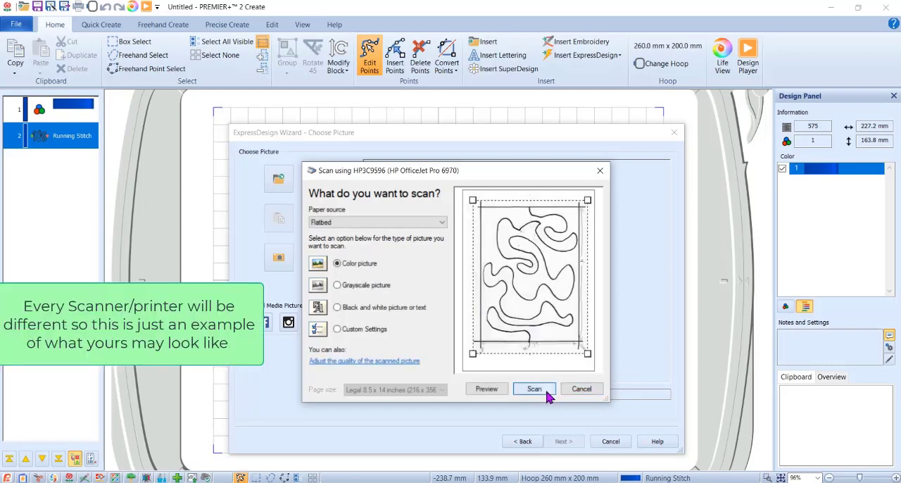
left_click(534, 389)
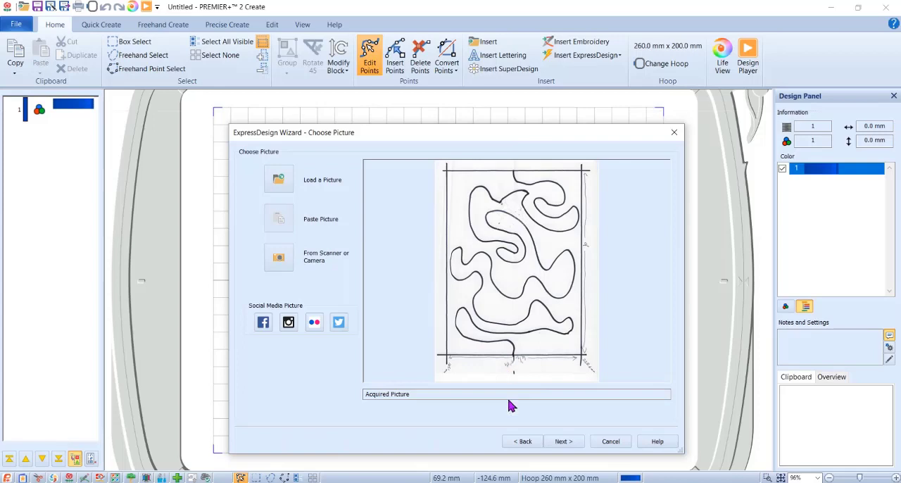
left_click(567, 442)
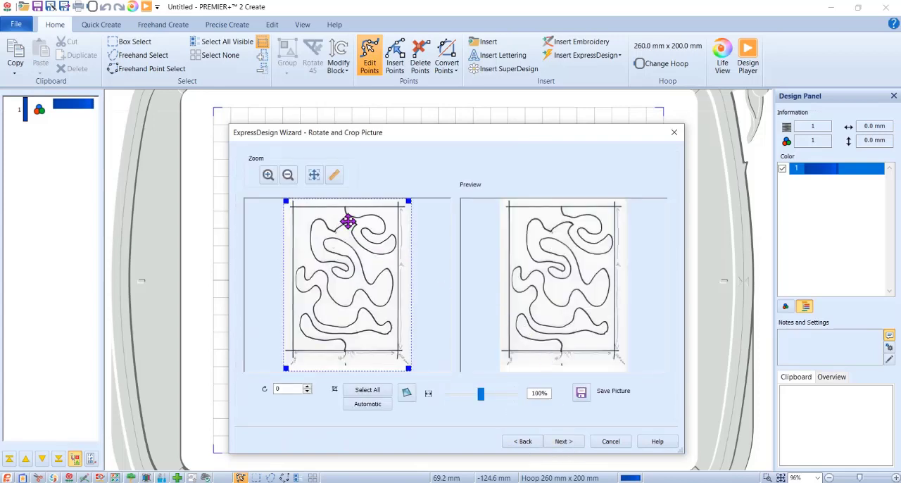
Rotate the scanned picture by 90 degrees and crop it to just inside the drawn border lines.
double_click(288, 389)
type("90")
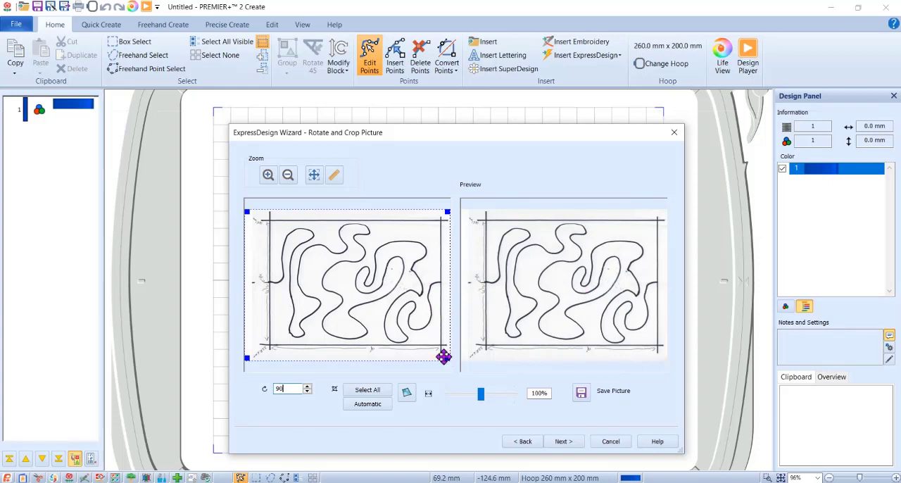
left_click_drag(446, 358, 440, 345)
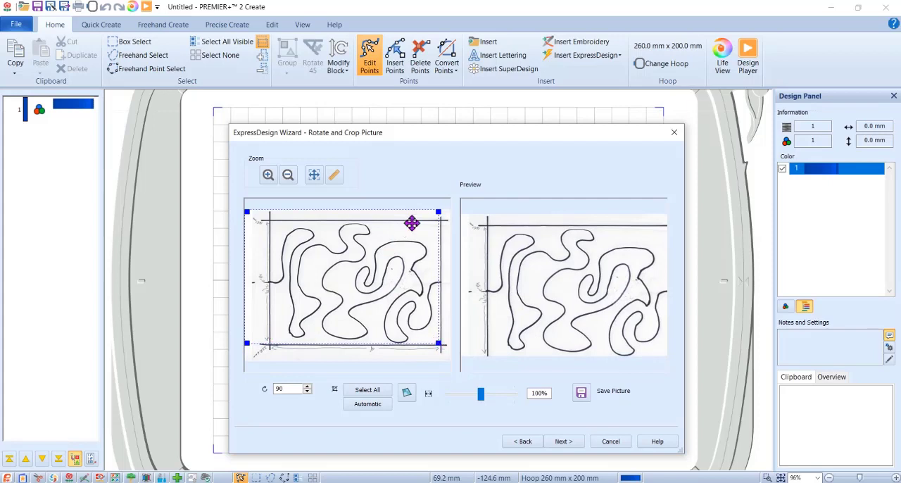
left_click_drag(439, 212, 438, 222)
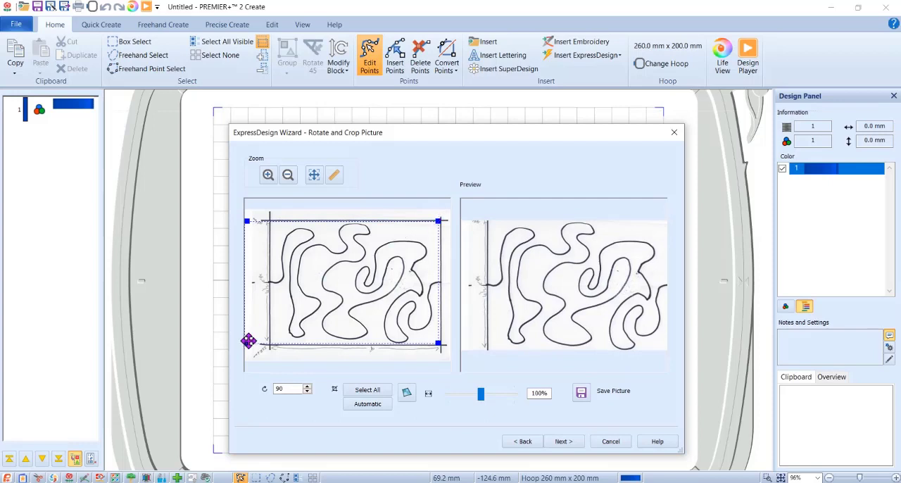
left_click_drag(247, 342, 271, 345)
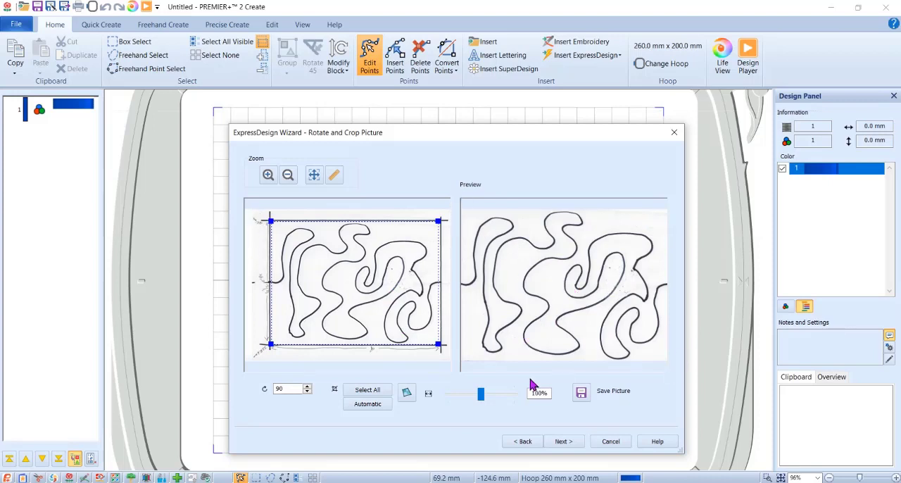
left_click(568, 451)
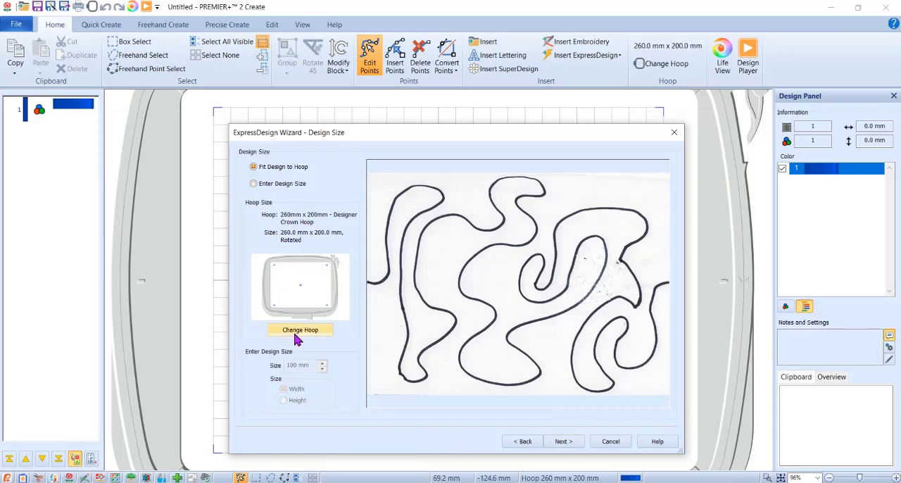
Set the design width to 9 inches, reduce the picture to 2 colors and finish the wizard.
left_click(280, 185)
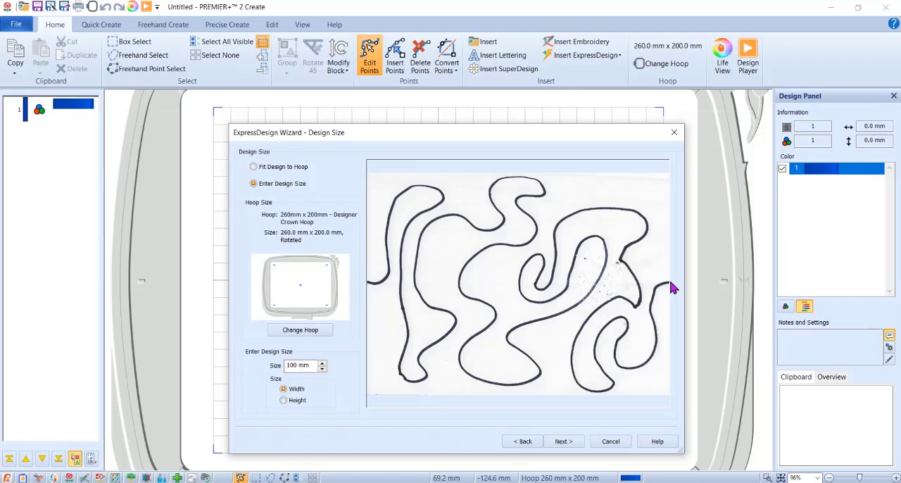
double_click(298, 367)
type("9")
left_click(574, 443)
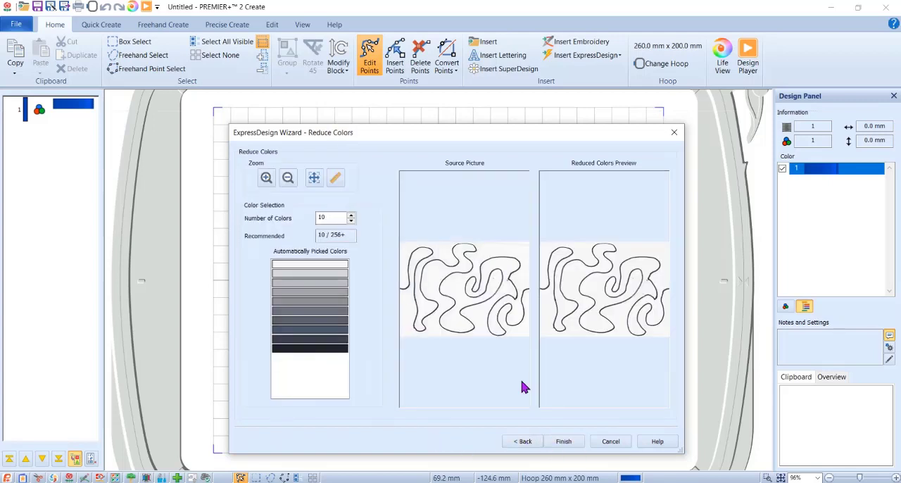
double_click(331, 218)
left_click(576, 443)
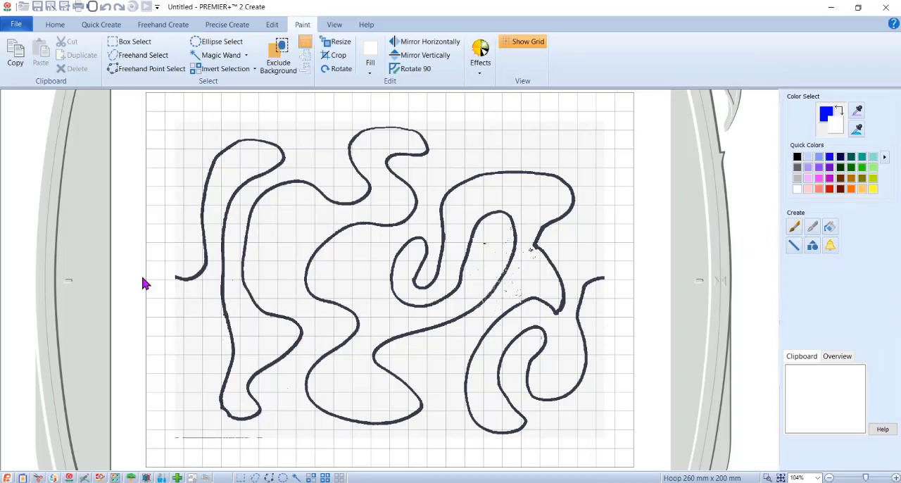
Accept No Fill and a Running Stitch with 3.0 mm length in the Fill Area and Line options.
left_click(227, 26)
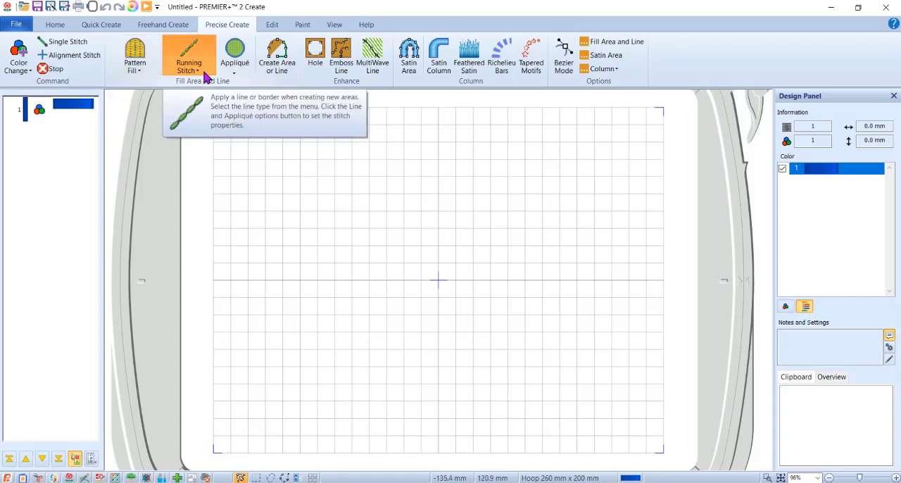
left_click(617, 43)
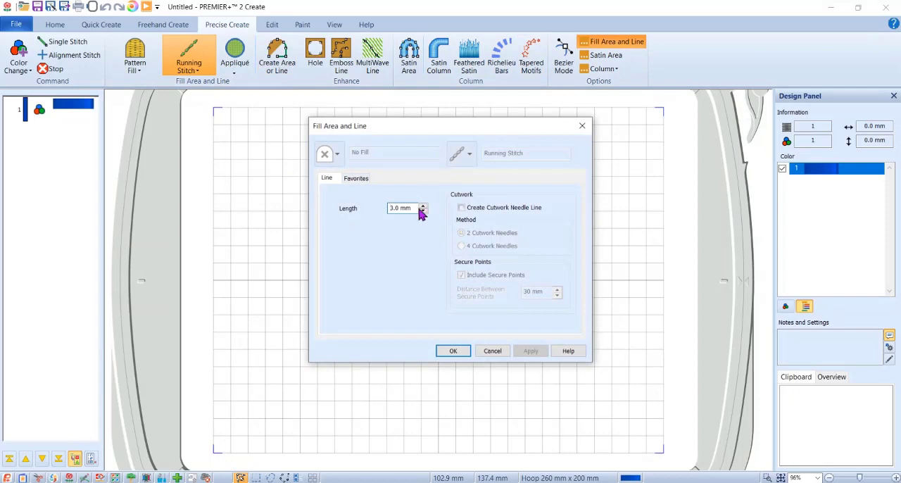
left_click(452, 352)
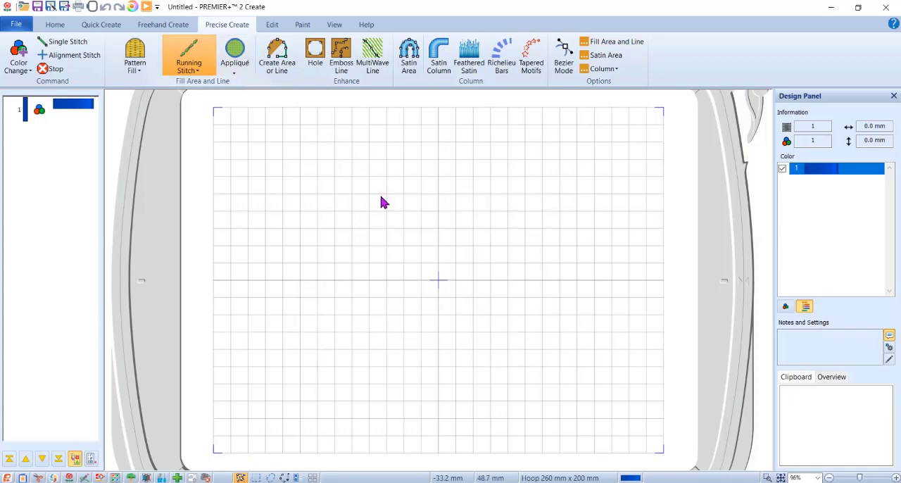
Fade in the scanned background picture and start tracing its curve with Create Area or Line from the curve's left end.
left_click(334, 26)
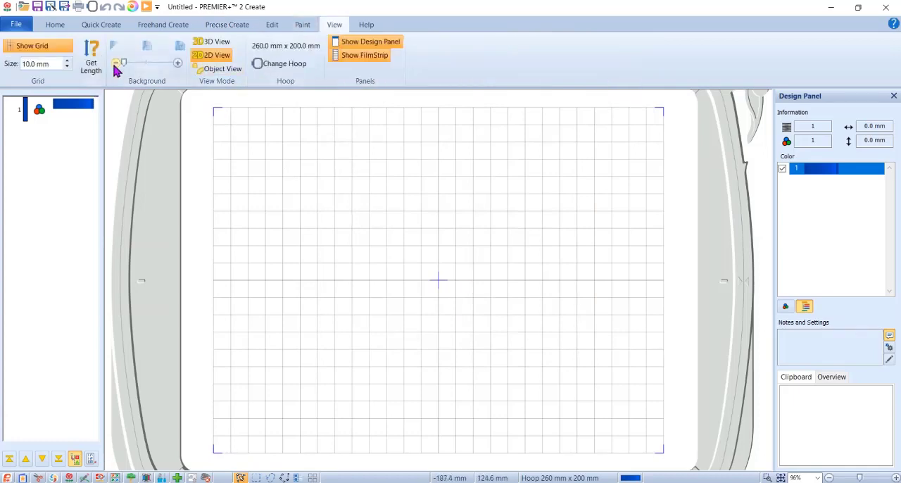
mouse_move(124, 63)
left_mouse_down()
mouse_move(163, 77)
mouse_move(200, 109)
left_mouse_up()
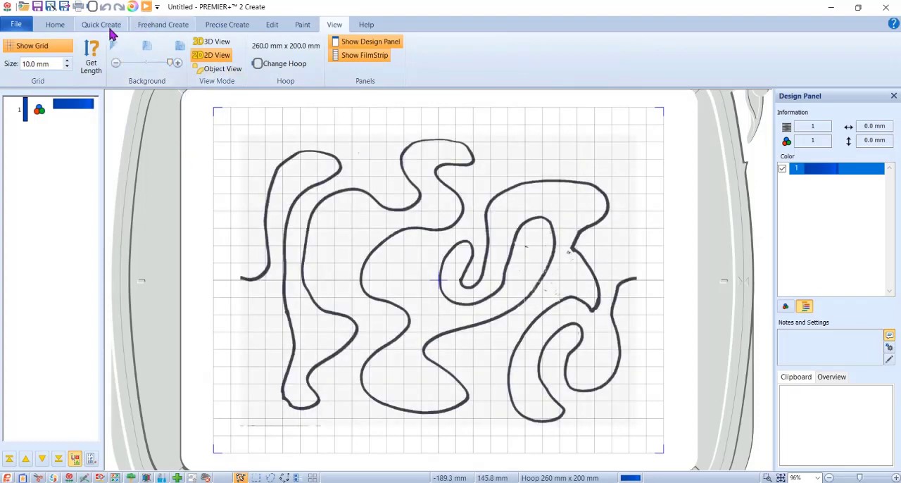
left_click(226, 26)
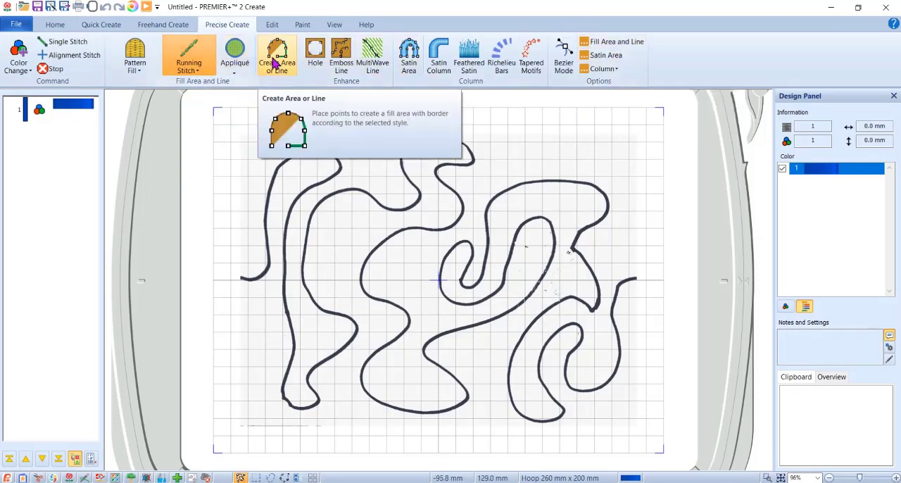
left_click(274, 63)
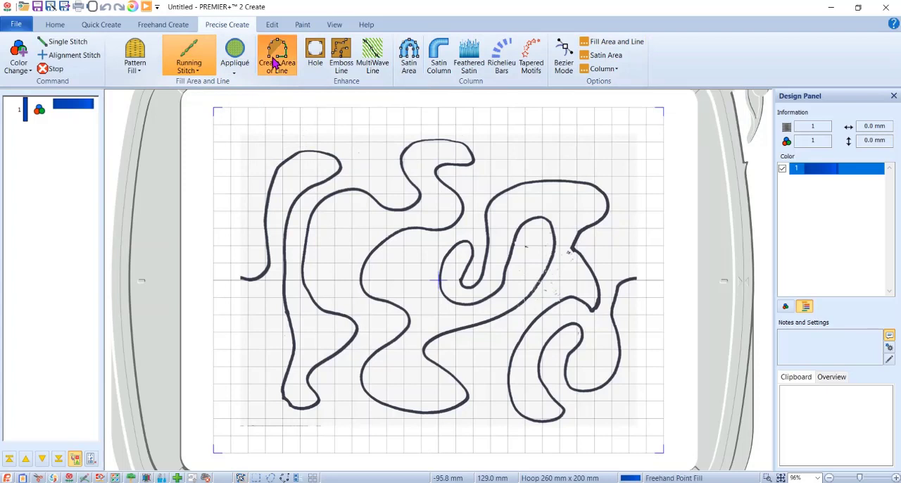
left_click(261, 274)
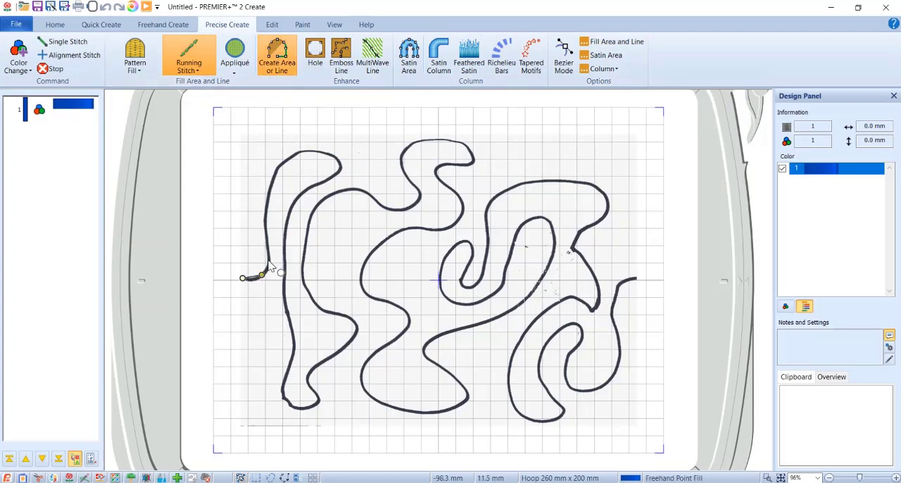
left_click(268, 261)
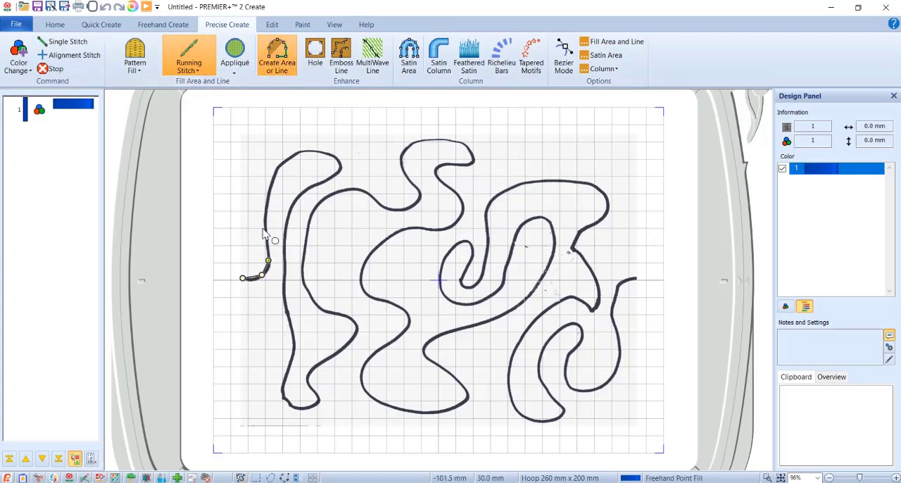
left_click(282, 165)
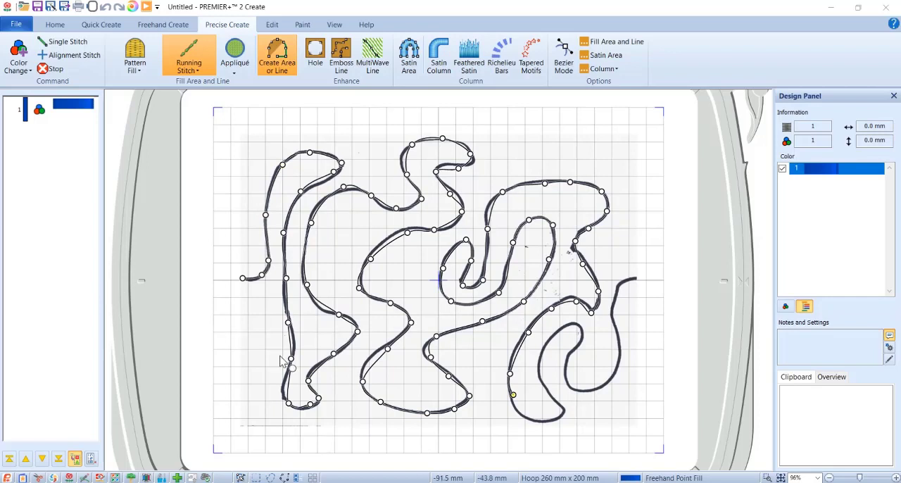
Finish tracing the scanned curve through its lower-right loops to the right end and generate the running stitch line.
left_click(538, 421)
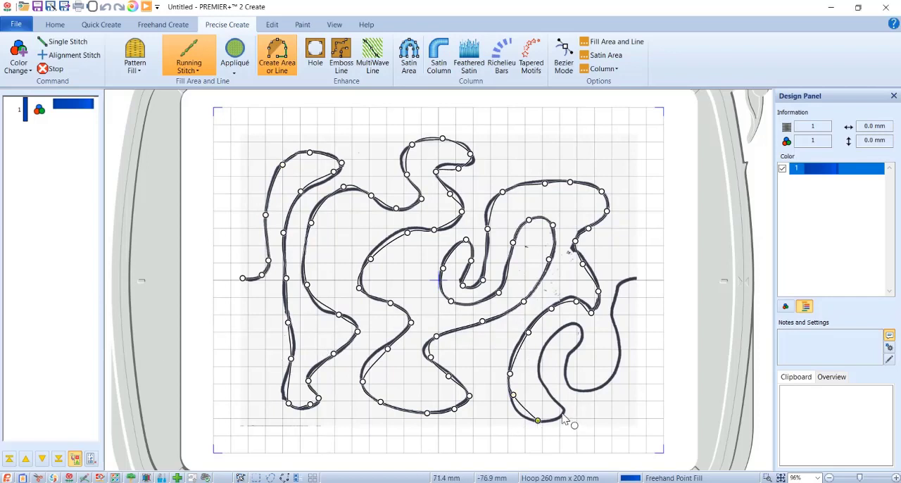
left_click(562, 411)
left_click(538, 368)
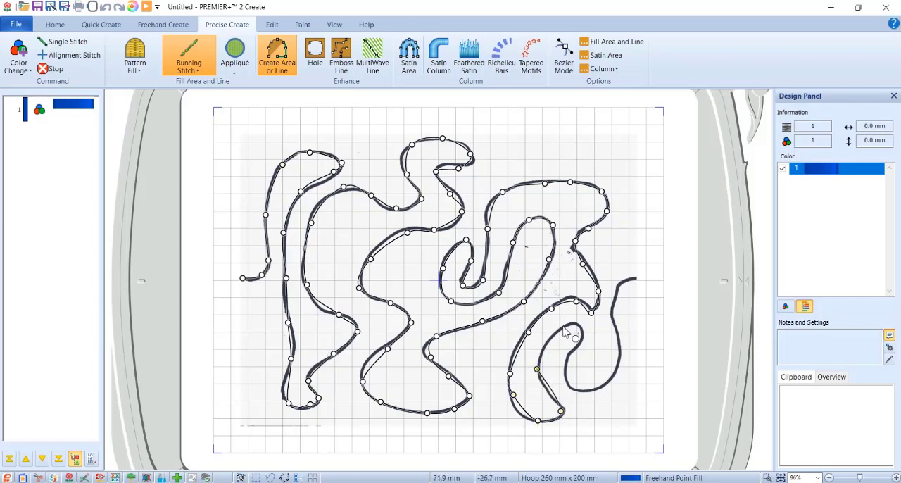
left_click(562, 329)
left_click(585, 331)
left_click(575, 351)
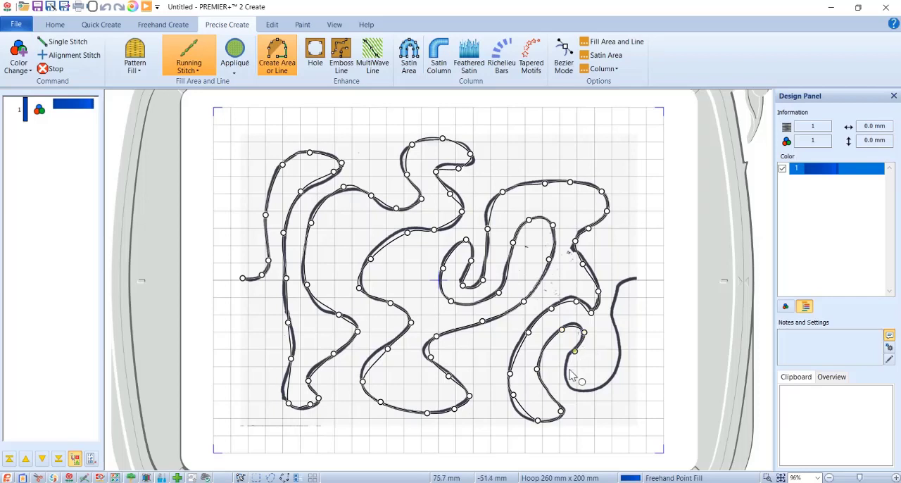
left_click(568, 381)
left_click(589, 387)
left_click(611, 367)
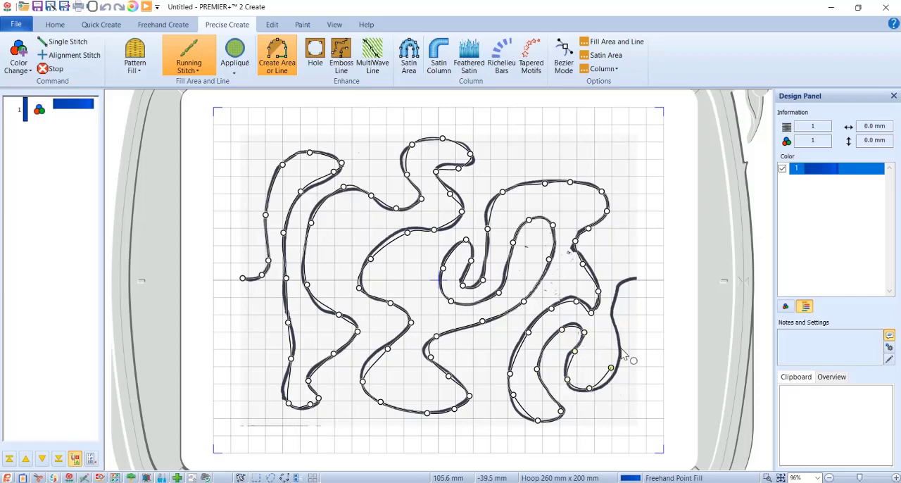
left_click(618, 337)
left_click(612, 314)
left_click(619, 290)
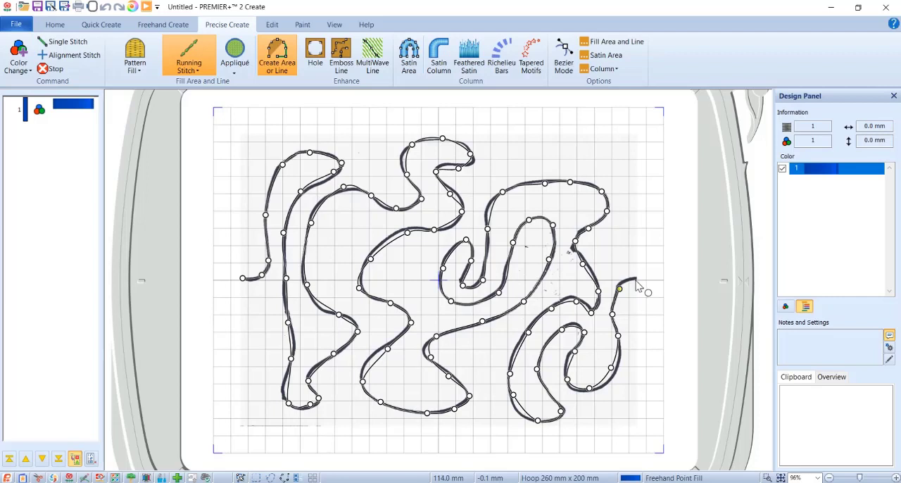
left_click(636, 279)
right_click(636, 280)
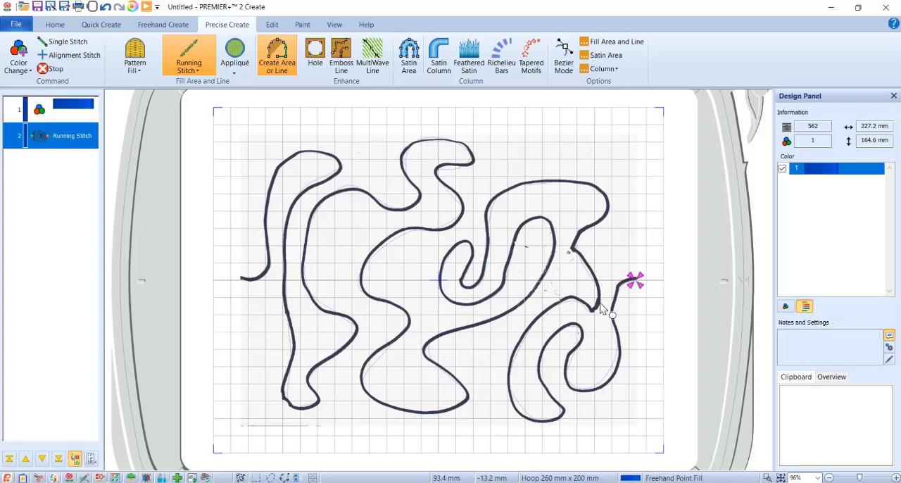
Edit the line's points, moving two in the central bend and the start point onto the scanned curve.
right_click(543, 332)
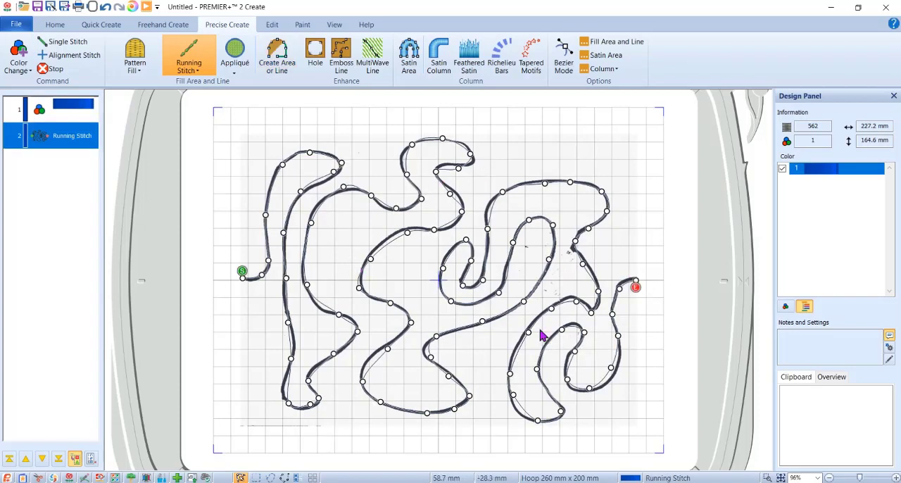
left_click_drag(371, 260, 369, 257)
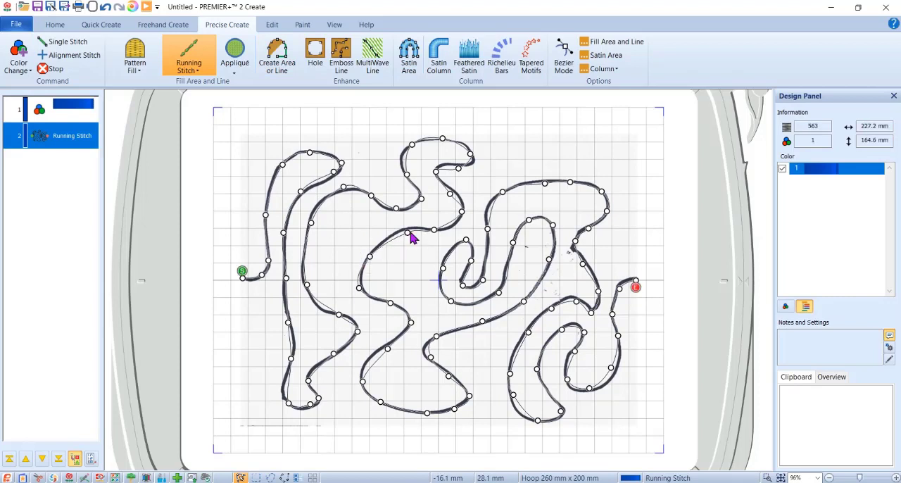
left_click_drag(411, 236, 406, 233)
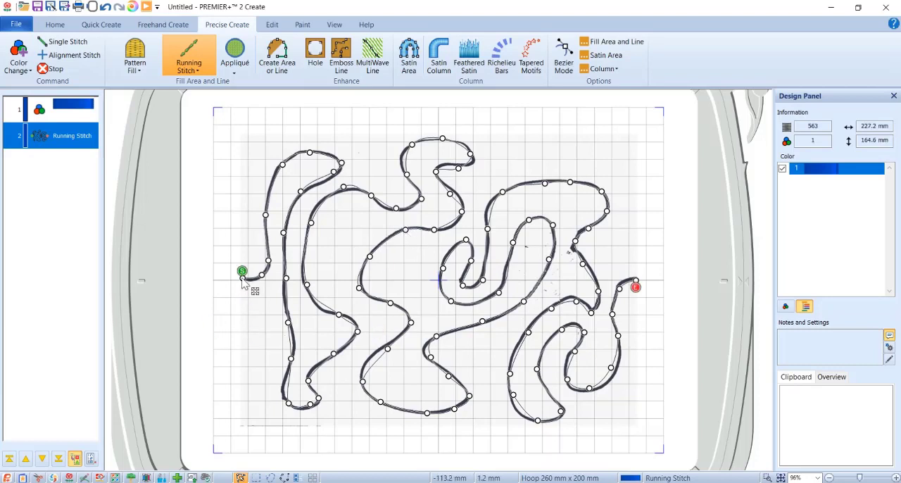
left_click_drag(243, 280, 241, 279)
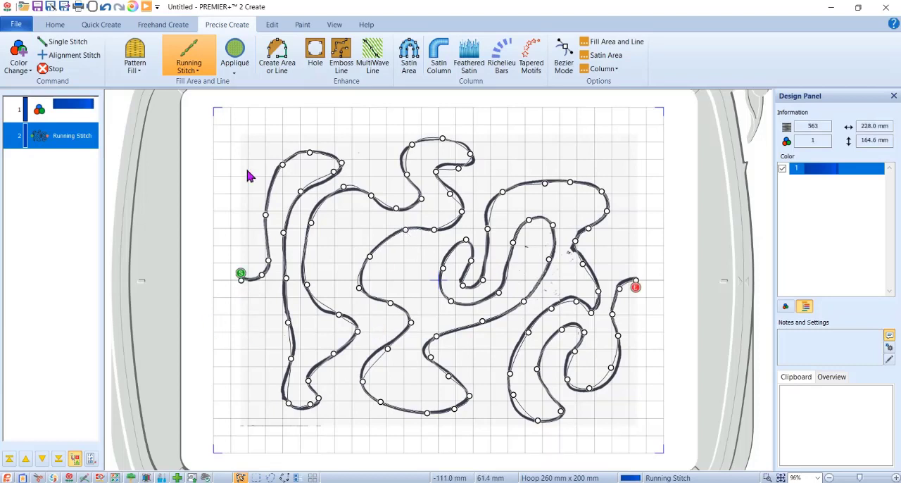
Fade out the background picture and reshape the small central loop and the two upper bends by moving their points.
left_click(335, 26)
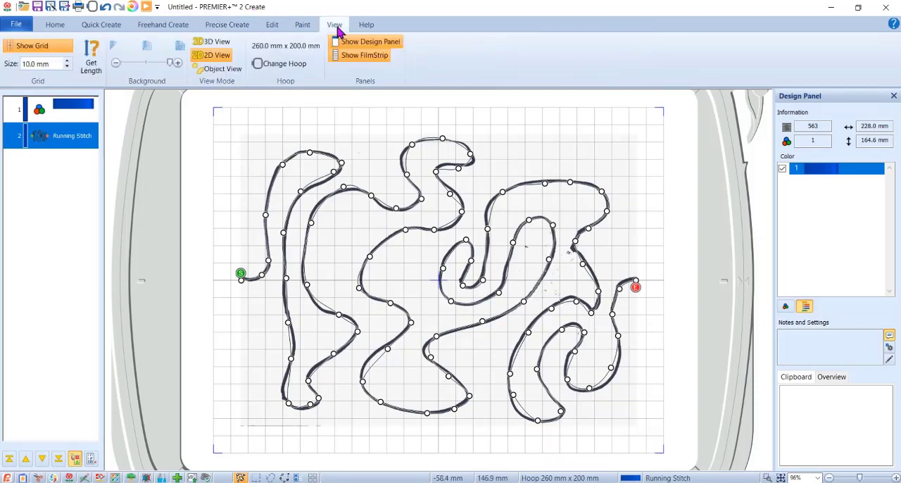
left_click_drag(171, 63, 123, 63)
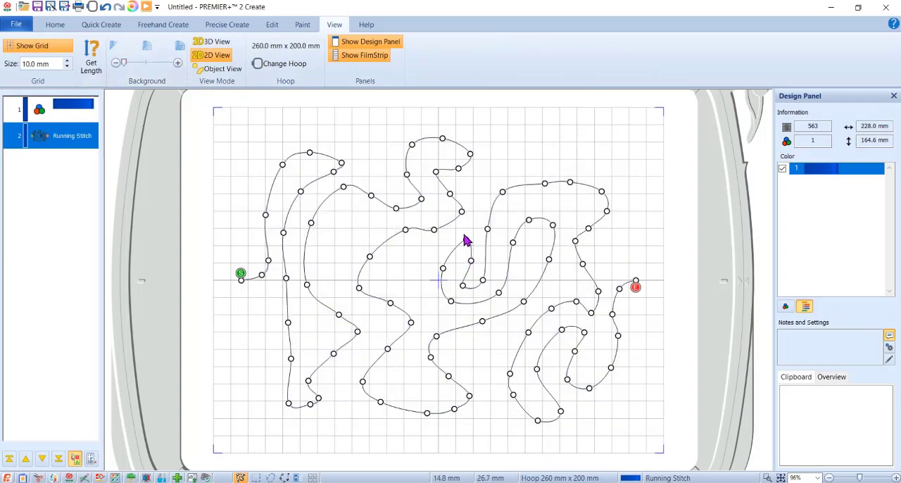
left_click_drag(465, 239, 462, 248)
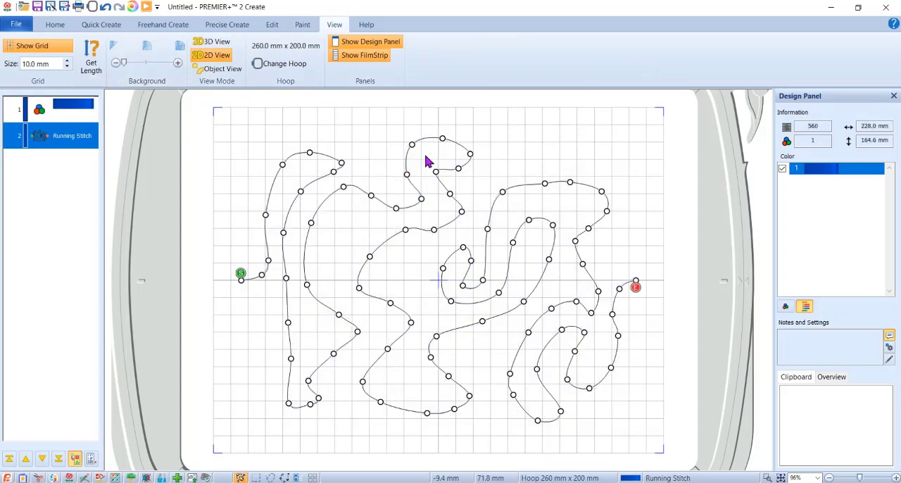
mouse_move(470, 155)
left_mouse_down()
mouse_move(474, 146)
mouse_move(465, 168)
left_mouse_up()
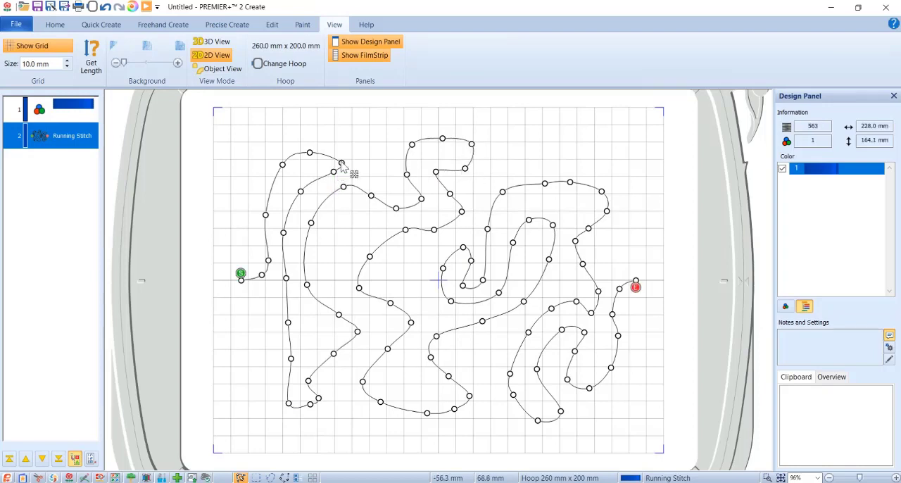
left_click_drag(341, 164, 338, 150)
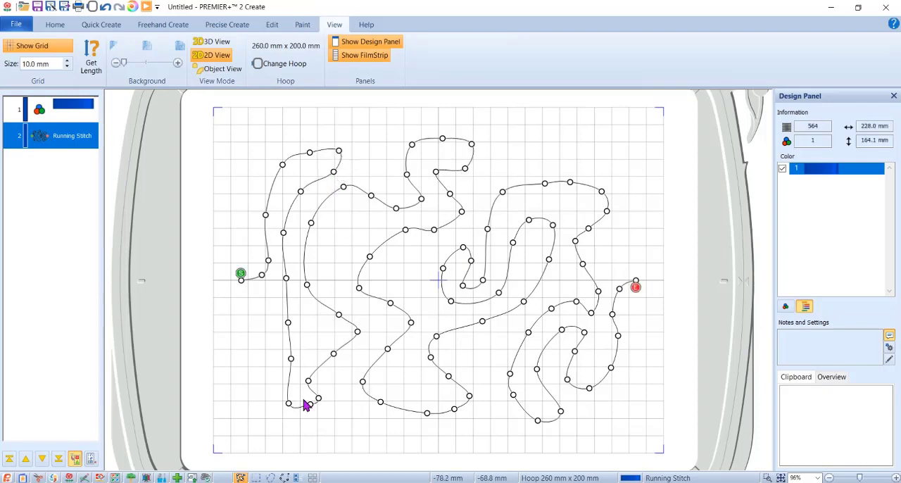
Widen the lower-left loop by moving its inner bend points and pulling its left side outward.
left_click_drag(339, 314, 341, 308)
left_click_drag(334, 354, 251, 373)
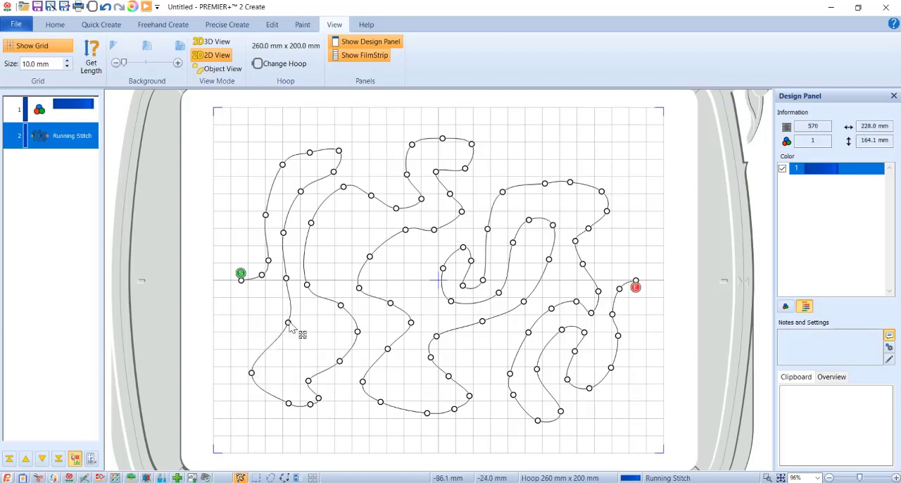
left_click_drag(289, 326, 271, 310)
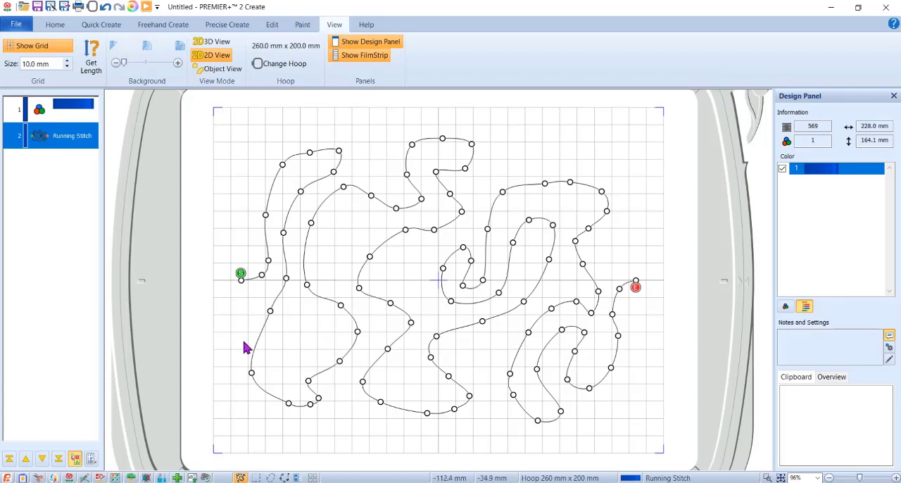
Move the line's end and start points slightly inward along the centre line and pull in the lower-left loop's outermost point.
left_click(644, 288)
left_click_drag(631, 281, 629, 282)
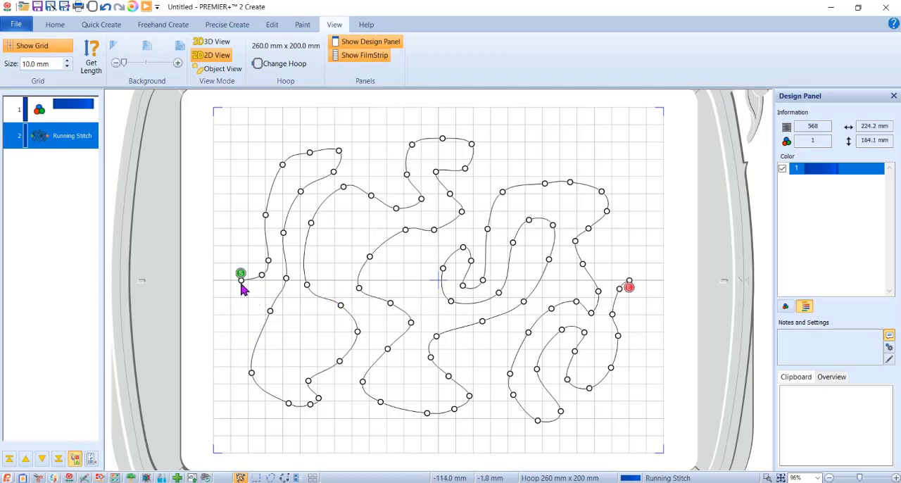
left_click_drag(242, 280, 248, 283)
left_click_drag(254, 379, 260, 383)
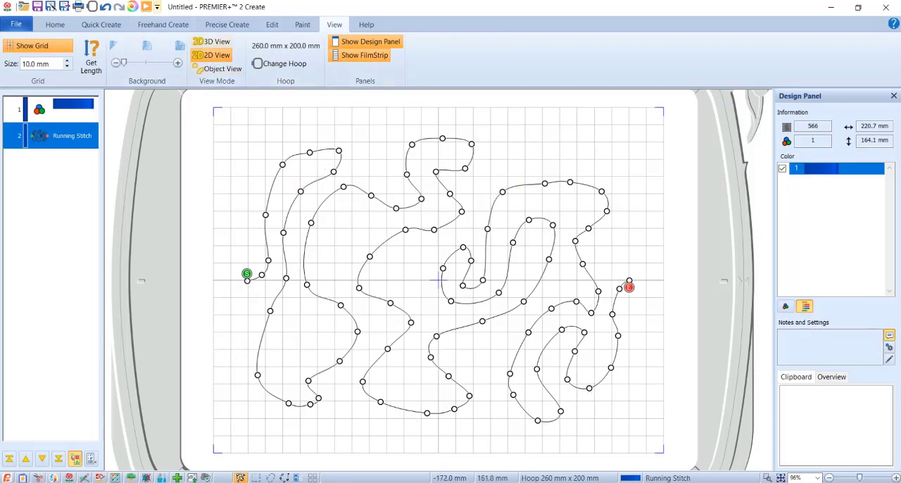
Preview the stitch-out of the running stitch line in the Design Player.
left_click(146, 7)
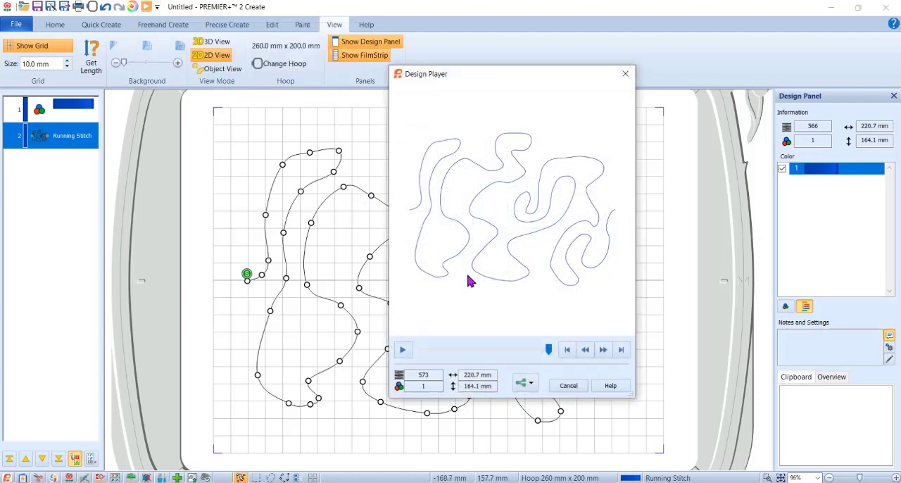
left_click(404, 352)
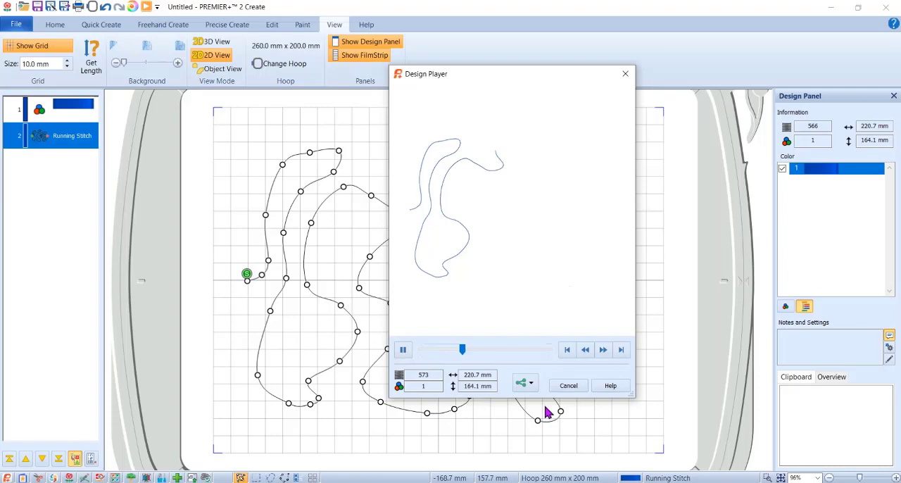
left_click_drag(472, 349, 551, 358)
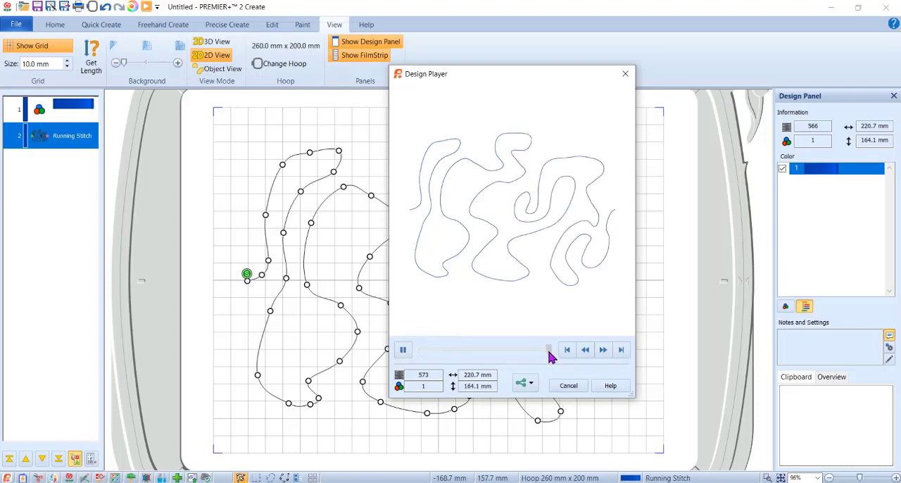
left_click(569, 386)
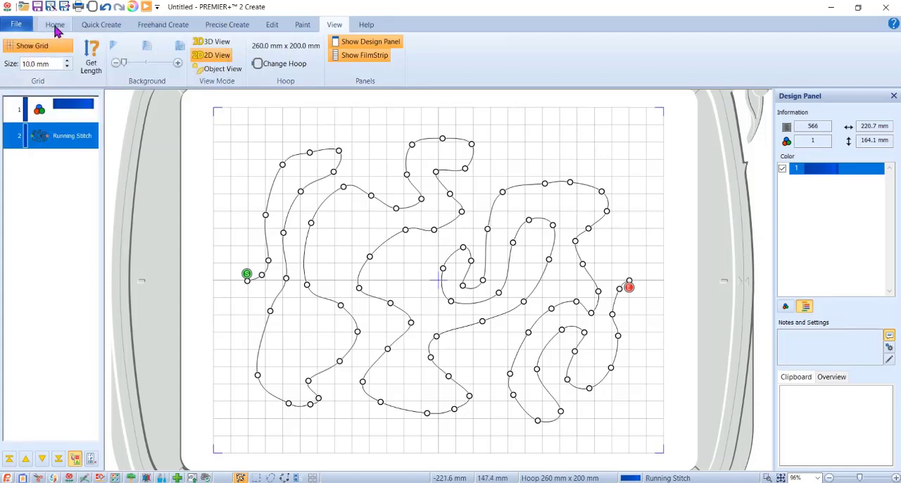
Copy the finished running stitch design to the clipboard for use in PREMIER+ 2 Embroidery Ultra.
left_click(55, 26)
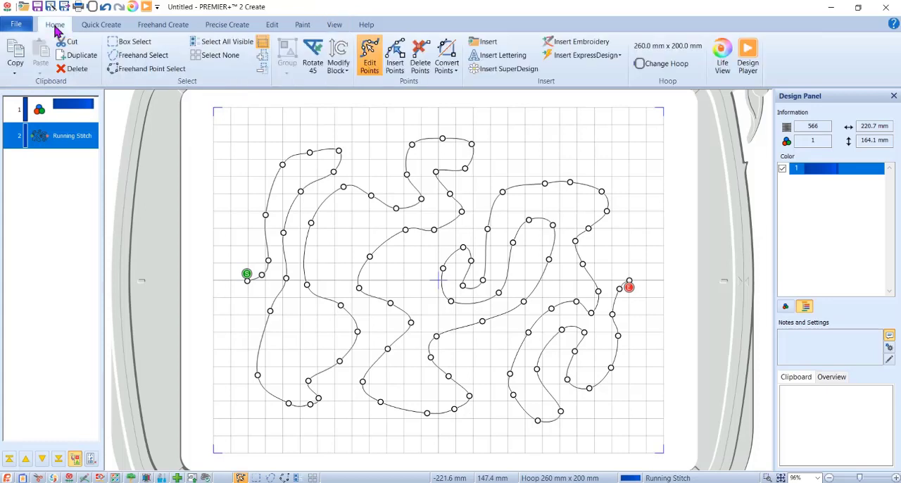
left_click(15, 81)
left_click(50, 104)
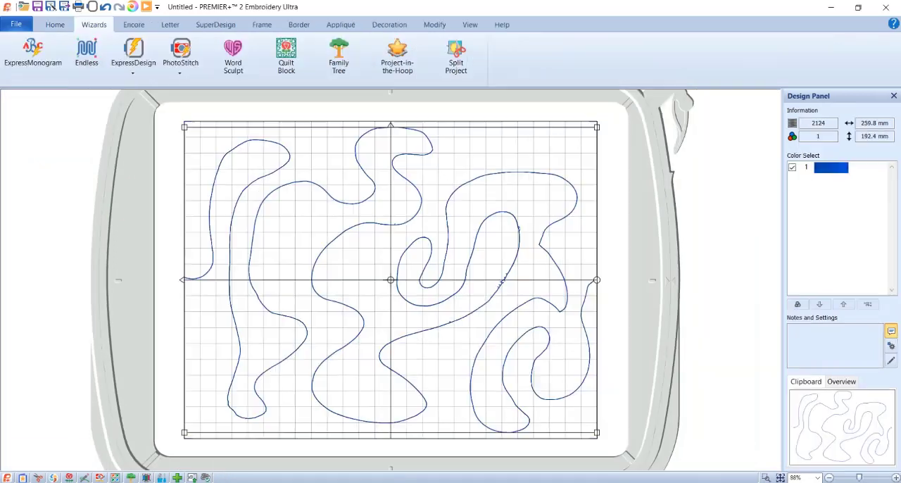
In PREMIER+ 2 Embroidery Ultra, open a new window with the 260mm x 200mm Designer Crown Hoop in Rotated orientation.
left_click(17, 25)
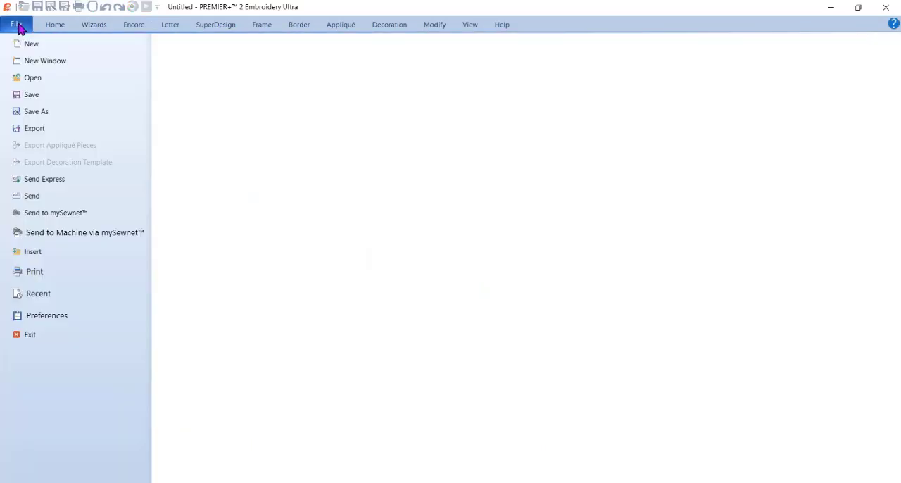
left_click(36, 62)
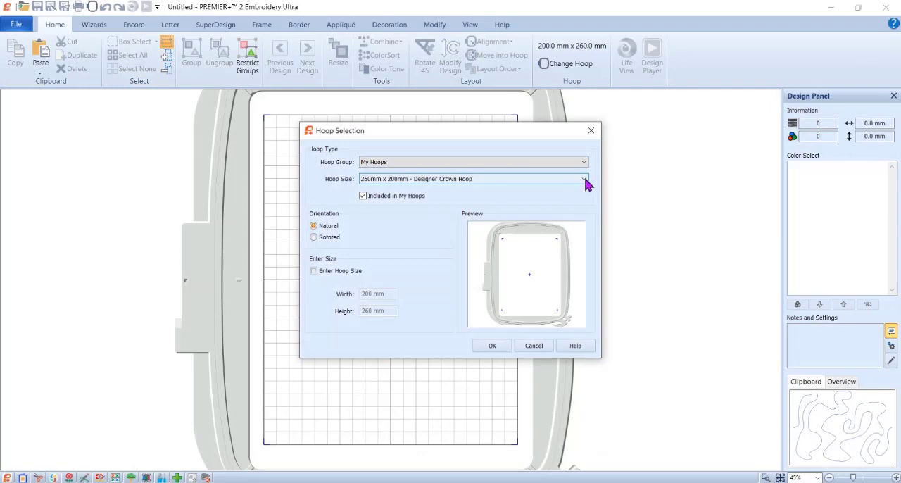
left_click(314, 237)
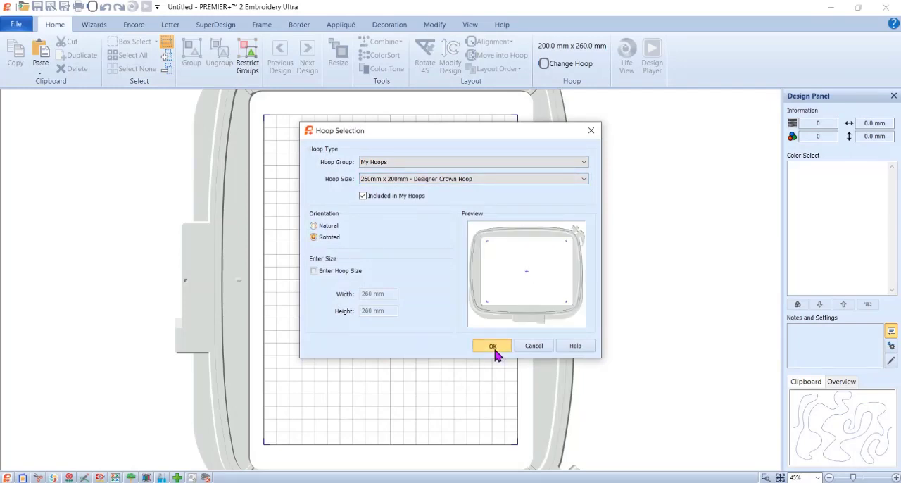
left_click(492, 347)
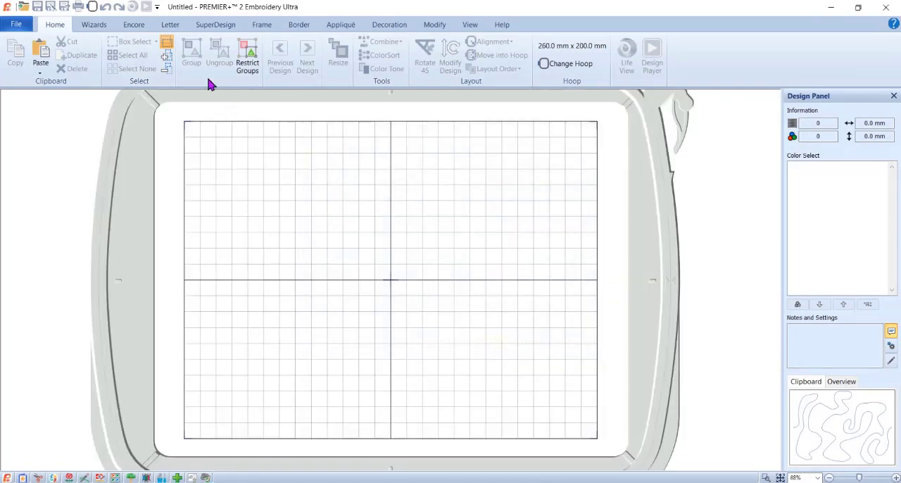
Paste the copied design and apply Endless Embroidery with Left fabric direction, Corner end markers at Both positions and a 0.0 mm gap.
left_click(37, 51)
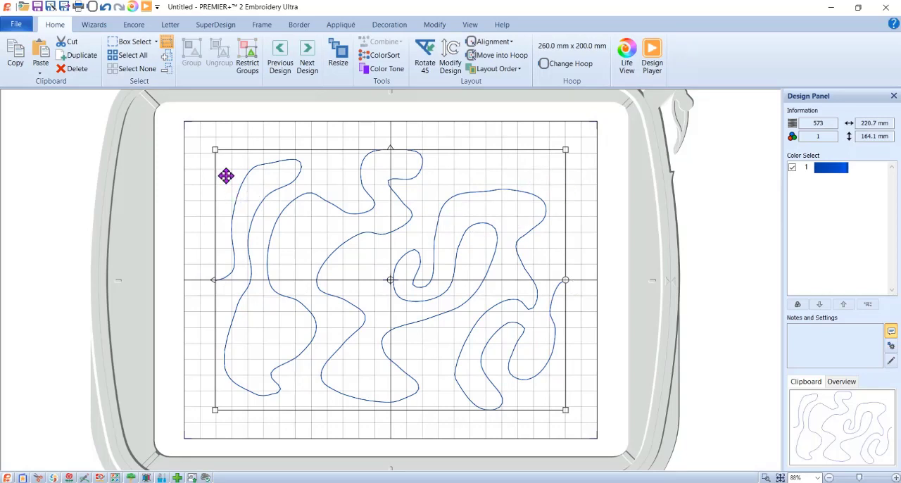
left_click(105, 28)
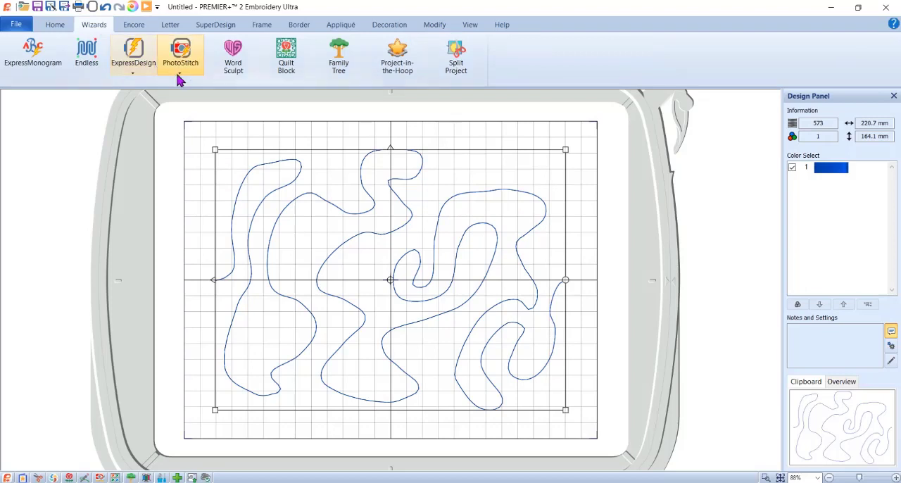
left_click(87, 55)
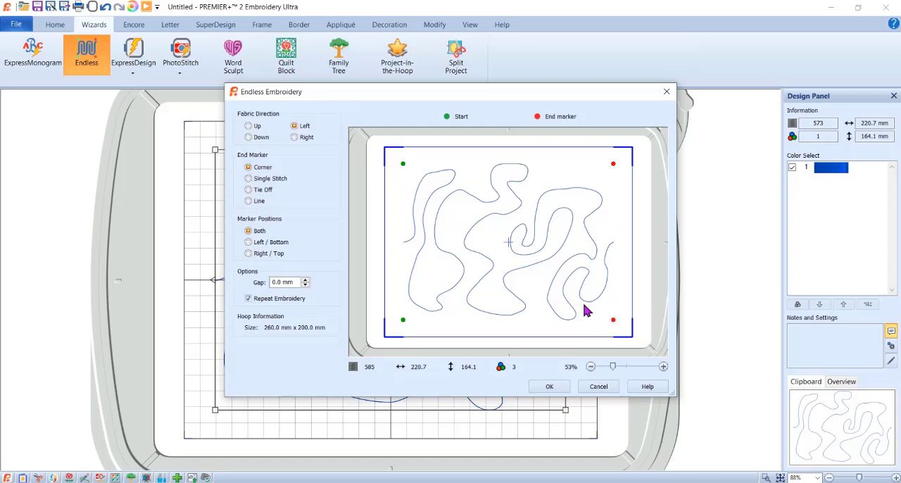
left_click(553, 389)
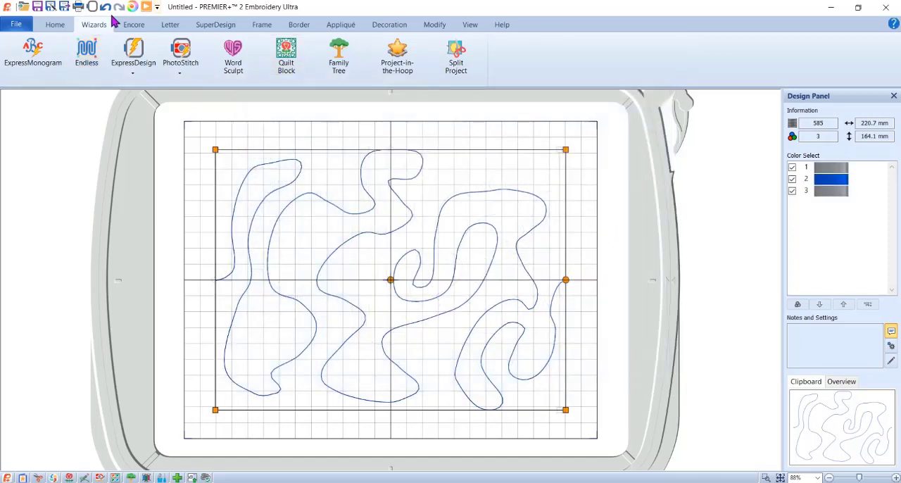
Check the stitch order of the design with its alignment markers in the Design Player.
left_click(145, 6)
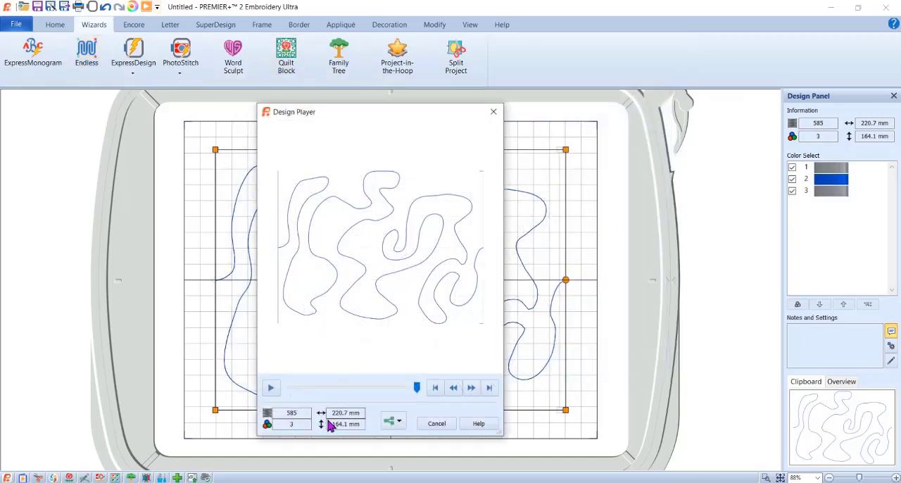
mouse_move(422, 388)
left_mouse_down()
mouse_move(291, 400)
mouse_move(359, 400)
mouse_move(412, 385)
left_mouse_up()
left_click(436, 425)
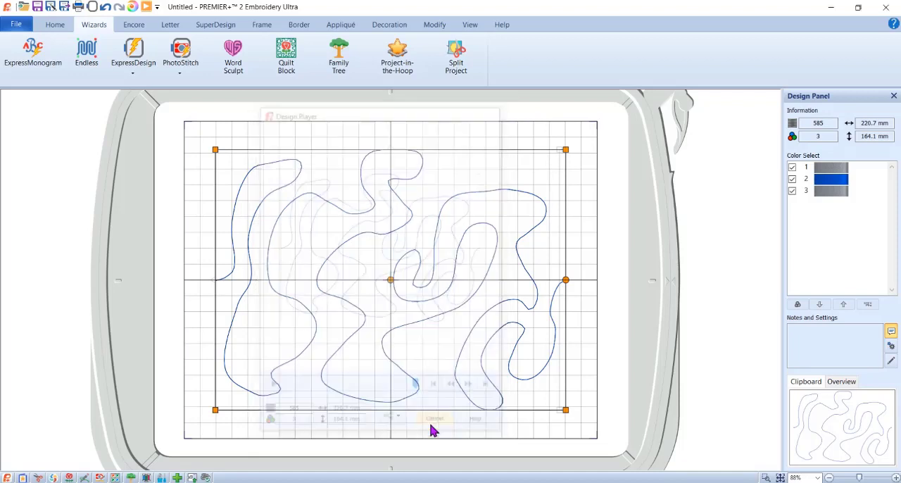